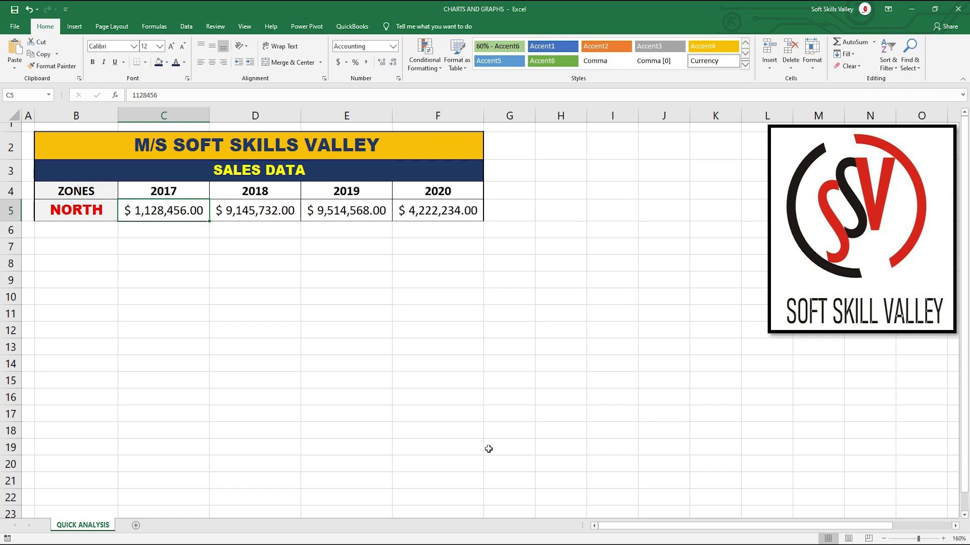
Select C4:F5, covering the 2017–2020 year headings and the North sales values.
{"action": "key", "text": "Up"}
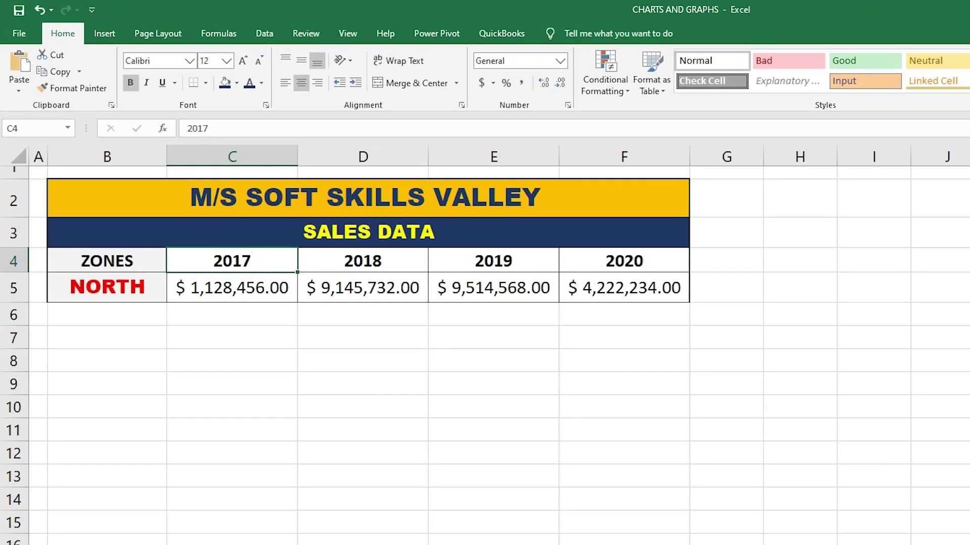
{"action": "left_click", "coordinate": [107, 260]}
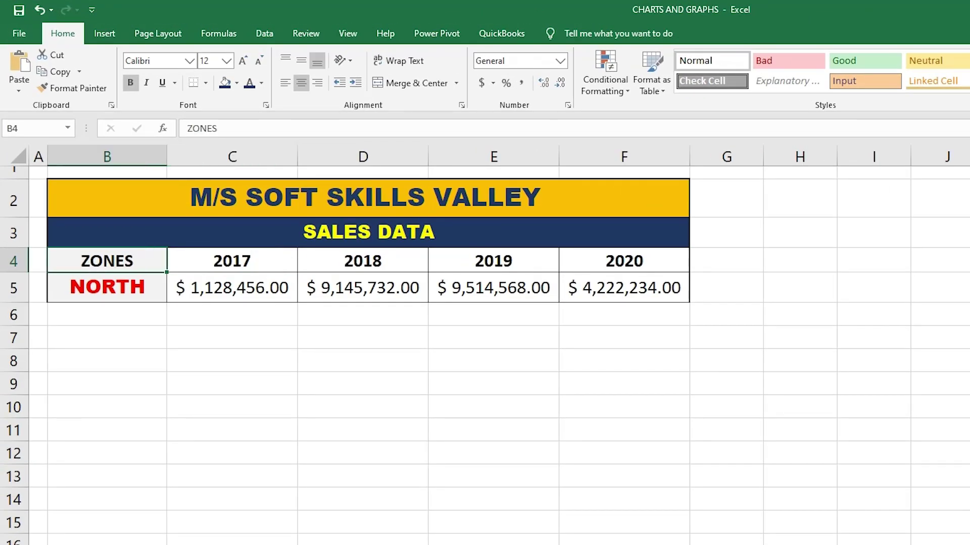
{"action": "left_click", "coordinate": [107, 287]}
{"action": "left_click", "coordinate": [107, 261]}
{"action": "left_click", "coordinate": [232, 260]}
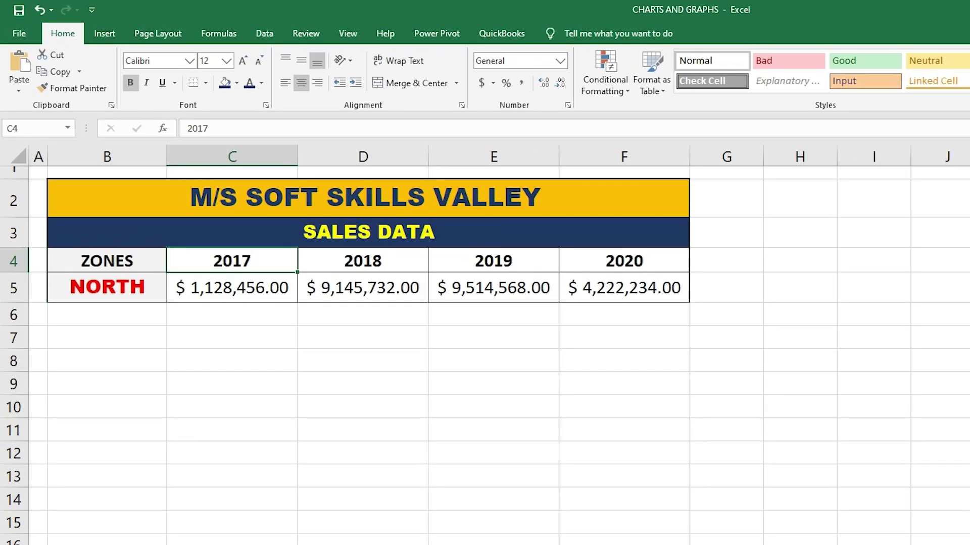
{"action": "key", "text": "shift+Down"}
{"action": "key", "text": "shift+Right"}
{"action": "key", "text": "shift+Right"}
{"action": "key", "text": "shift+Right"}
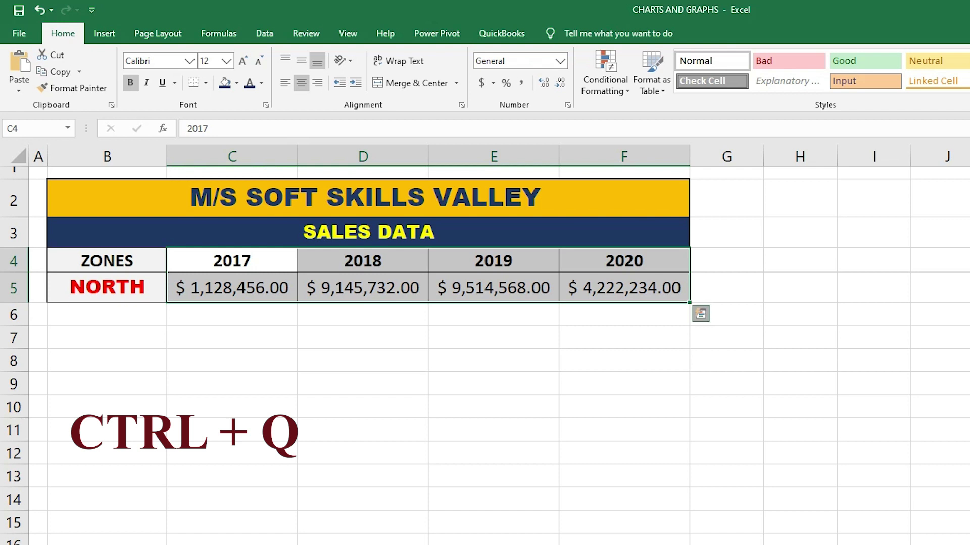
Open Quick Analysis (Ctrl+Q), browse Charts, Totals and Tables, then preview Data Bars under Formatting.
{"action": "key", "text": "ctrl+q"}
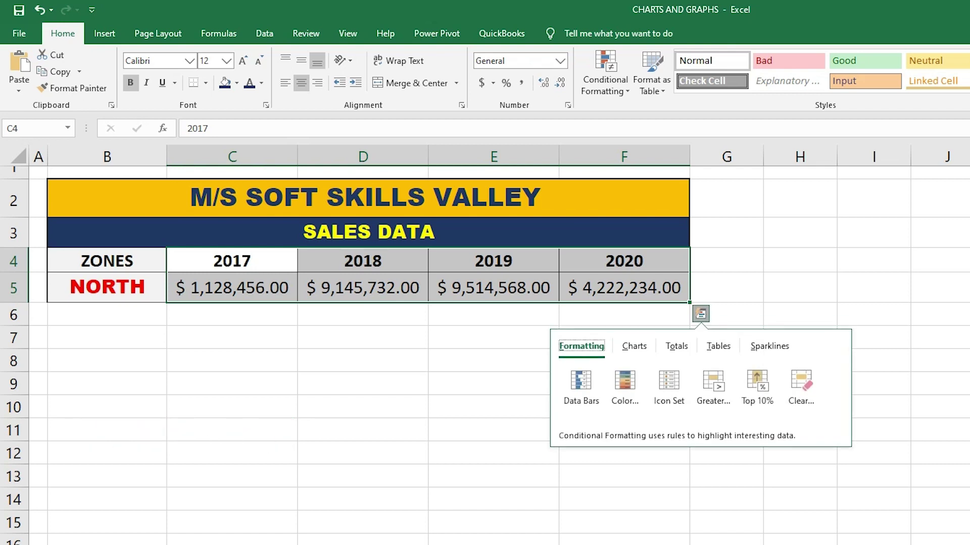
{"action": "key", "text": "Right"}
{"action": "key", "text": "Left"}
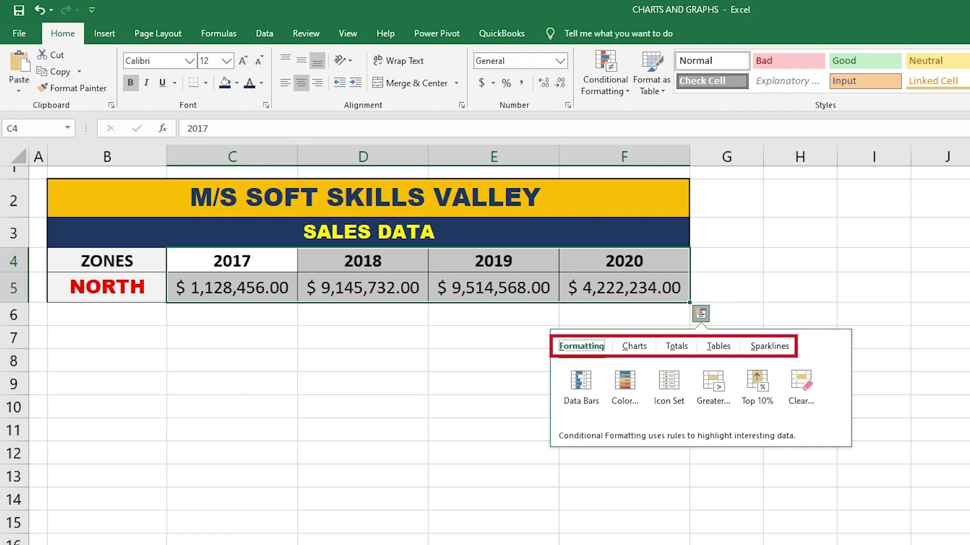
{"action": "key", "text": "Right"}
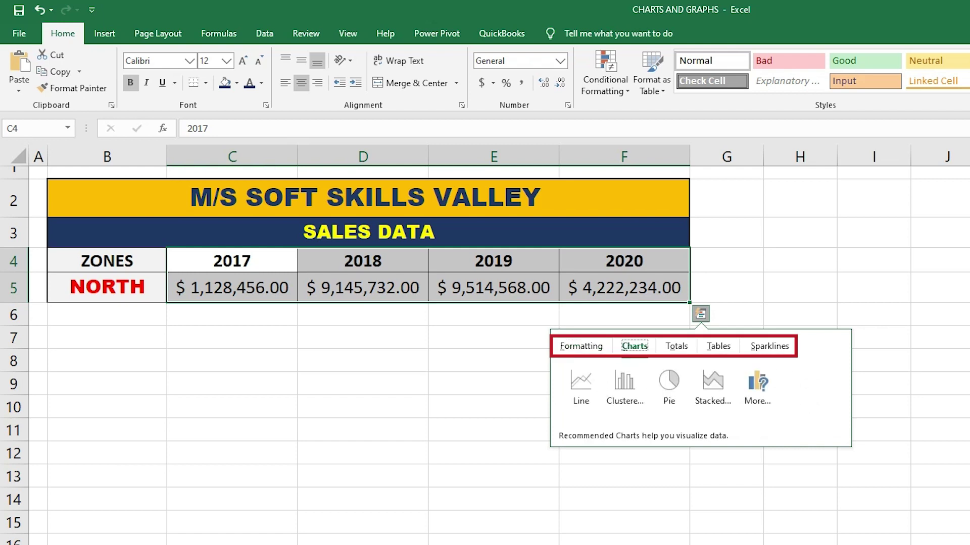
{"action": "key", "text": "Right"}
{"action": "key", "text": "Right"}
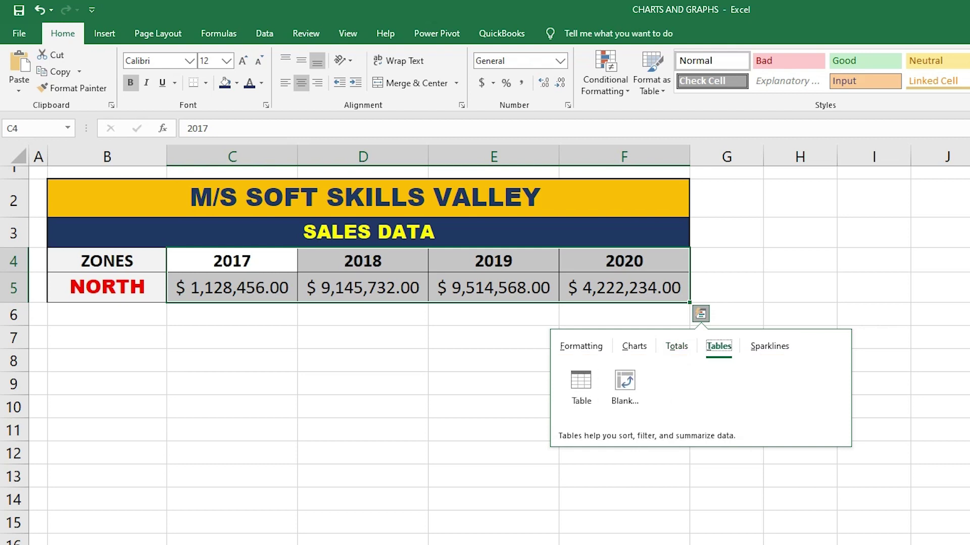
{"action": "key", "text": "Right"}
{"action": "key", "text": "Left"}
{"action": "key", "text": "Left"}
{"action": "key", "text": "Left"}
{"action": "key", "text": "Left"}
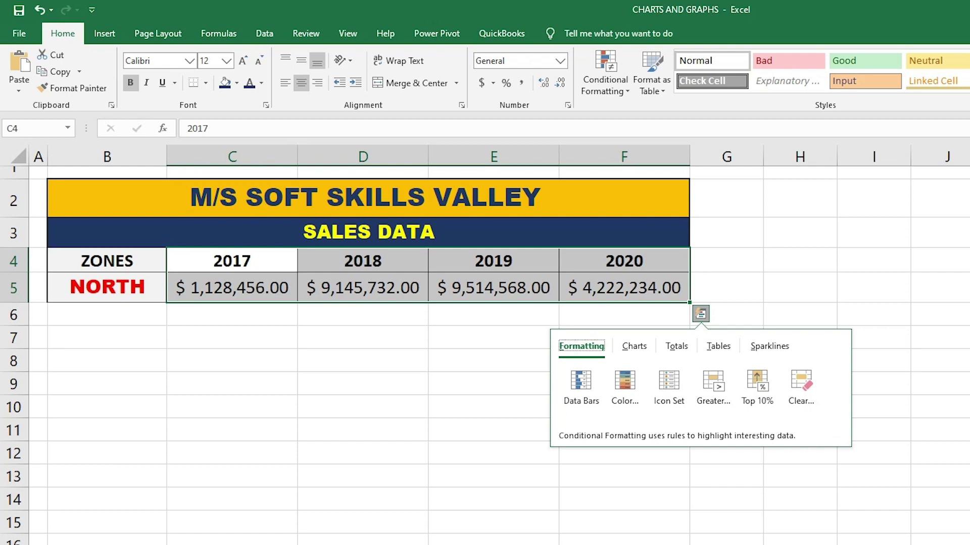
{"action": "key", "text": "Tab"}
Show the Clustered, Line and Pie chart recommendations for the North sales values.
{"action": "left_click", "coordinate": [634, 346]}
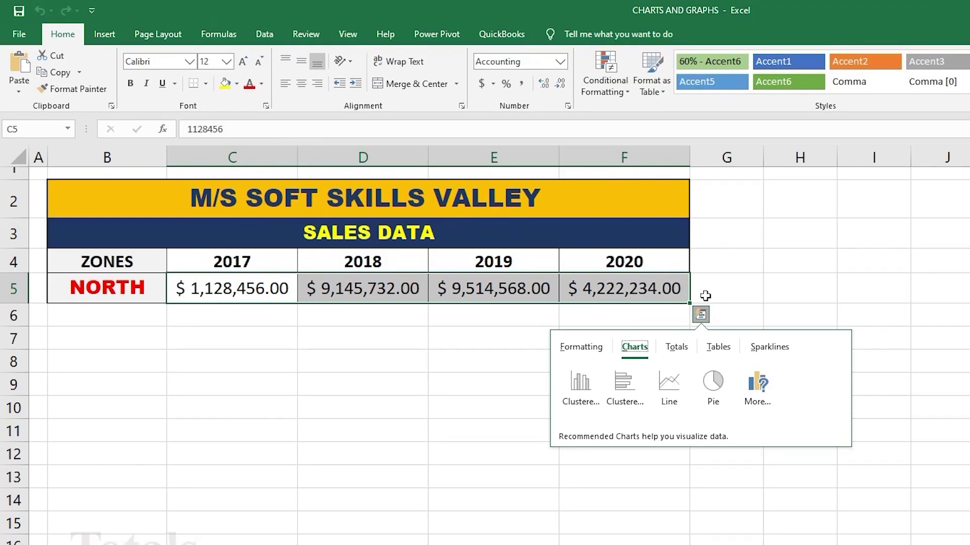
{"action": "key", "text": "Right"}
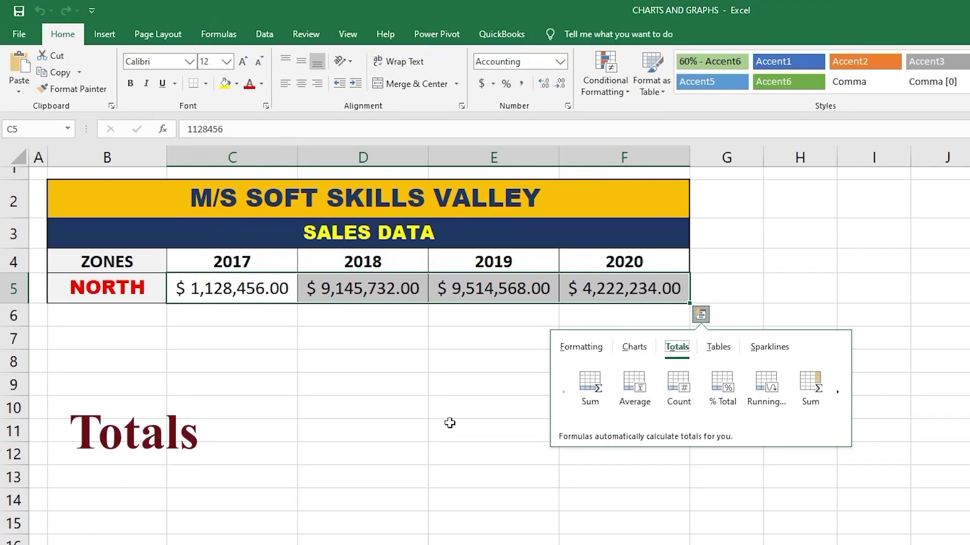
{"action": "key", "text": "Tab"}
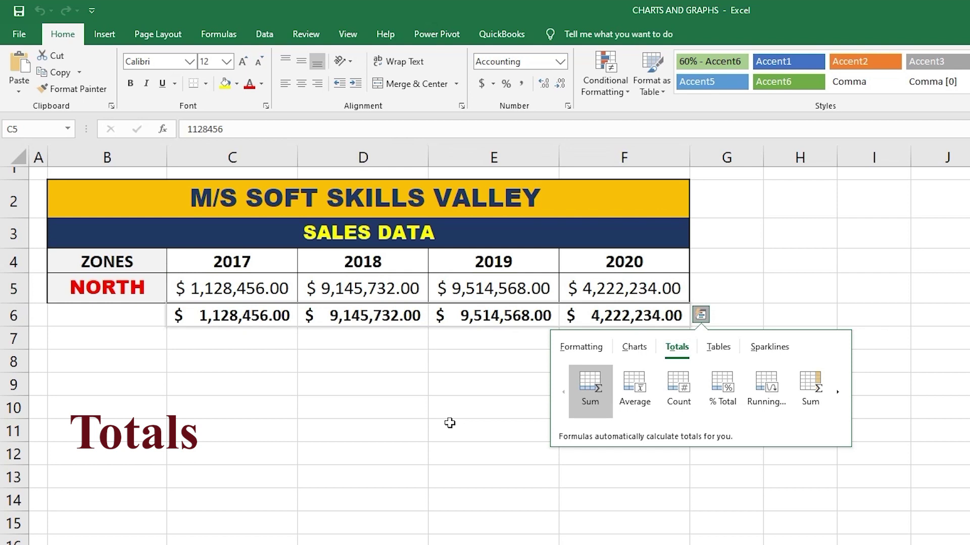
{"action": "key", "text": "Right"}
{"action": "key", "text": "Right"}
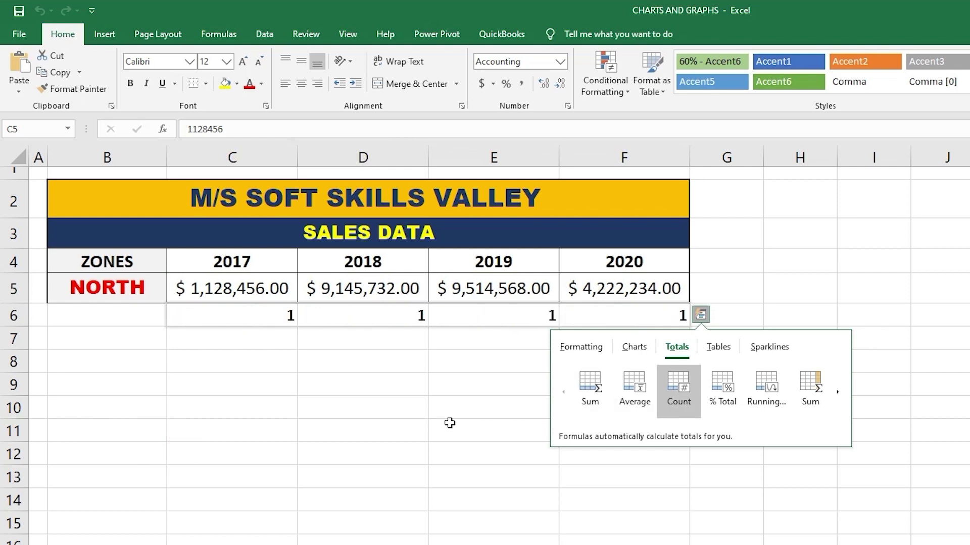
{"action": "key", "text": "Right"}
{"action": "key", "text": "Right"}
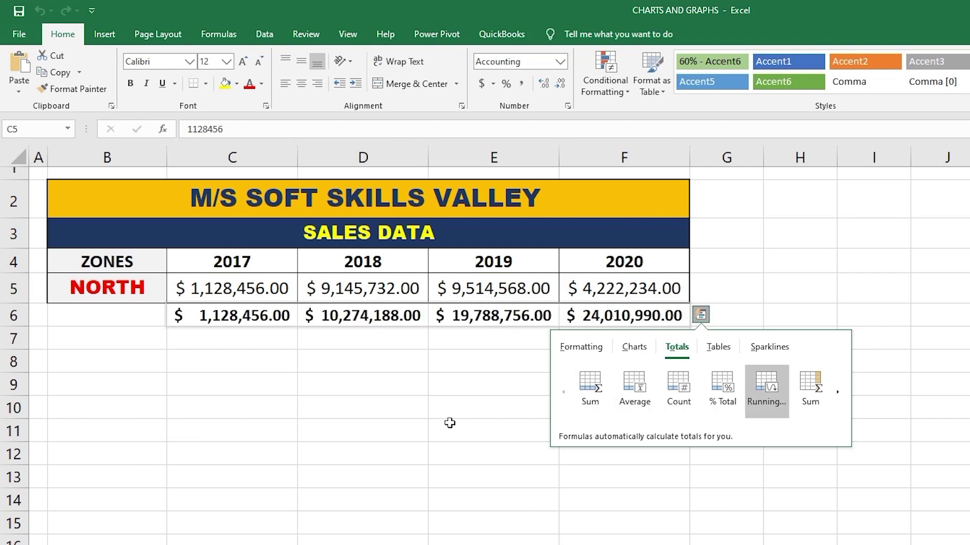
{"action": "key", "text": "Left"}
{"action": "key", "text": "Left"}
{"action": "key", "text": "Left"}
{"action": "key", "text": "Left"}
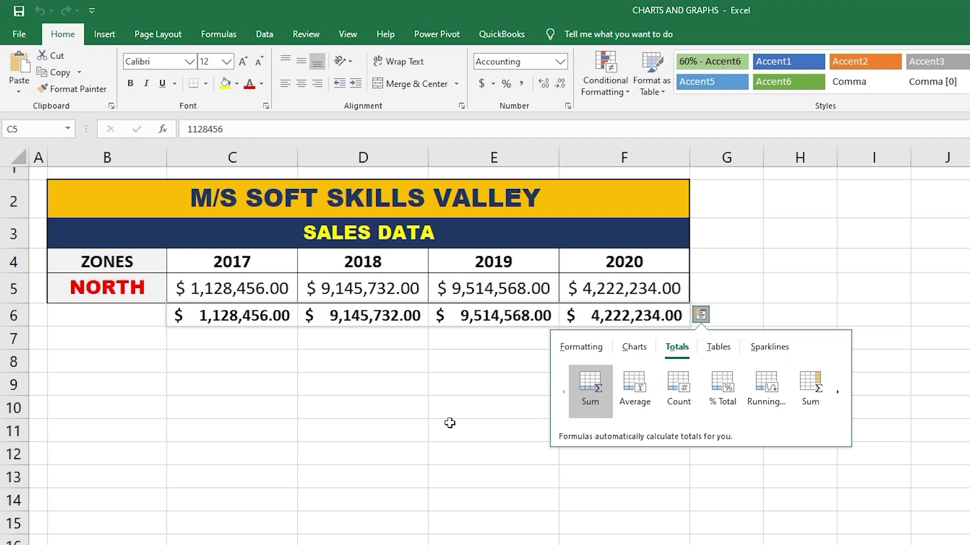
{"action": "key", "text": "Right"}
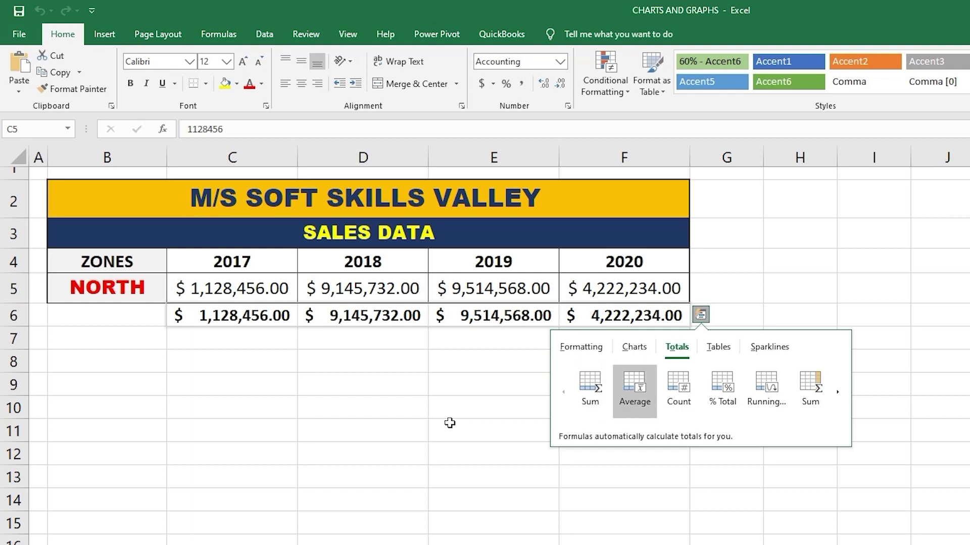
{"action": "key", "text": "Right"}
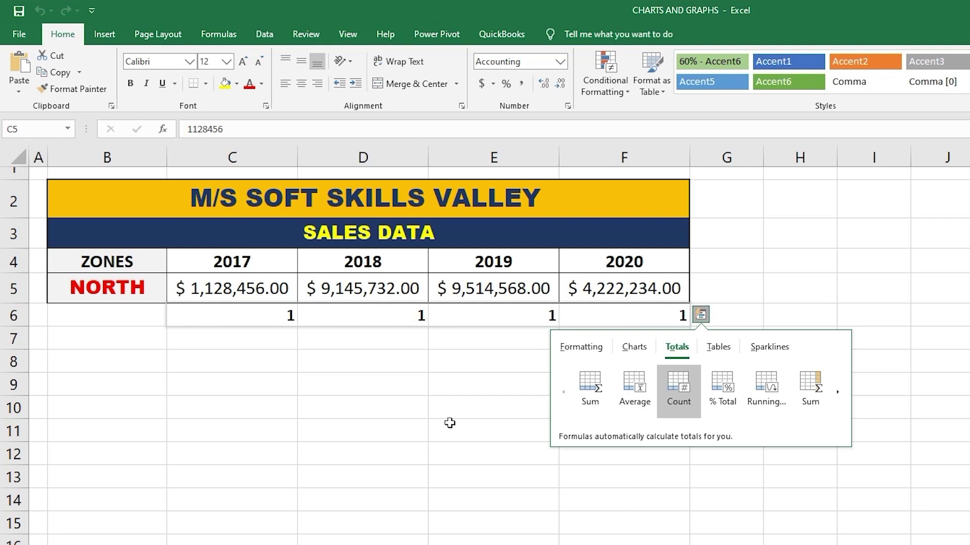
{"action": "key", "text": "Right"}
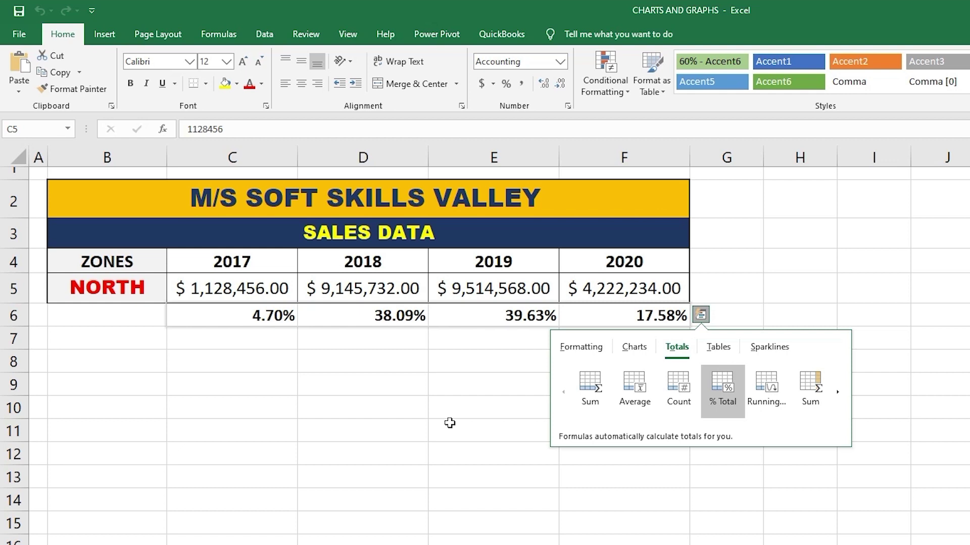
{"action": "key", "text": "Right"}
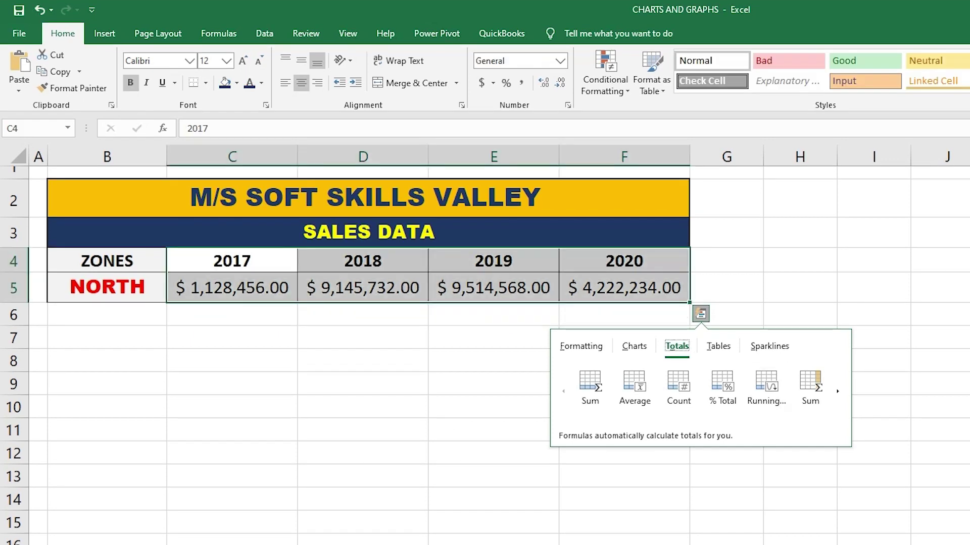
{"action": "key", "text": "Right"}
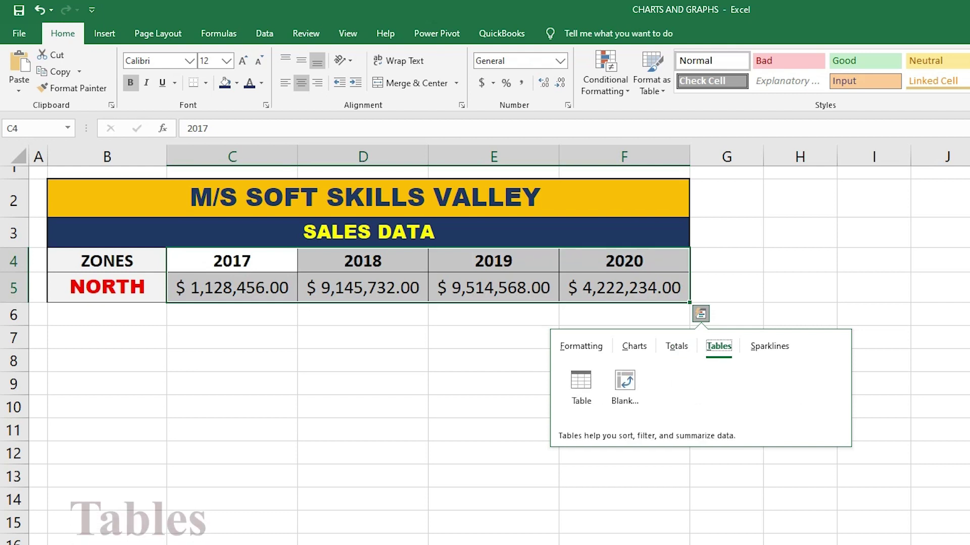
Preview the Table and Blank PivotTable options for the 2017–2020 North sales range.
{"action": "key", "text": "Right"}
{"action": "key", "text": "Left"}
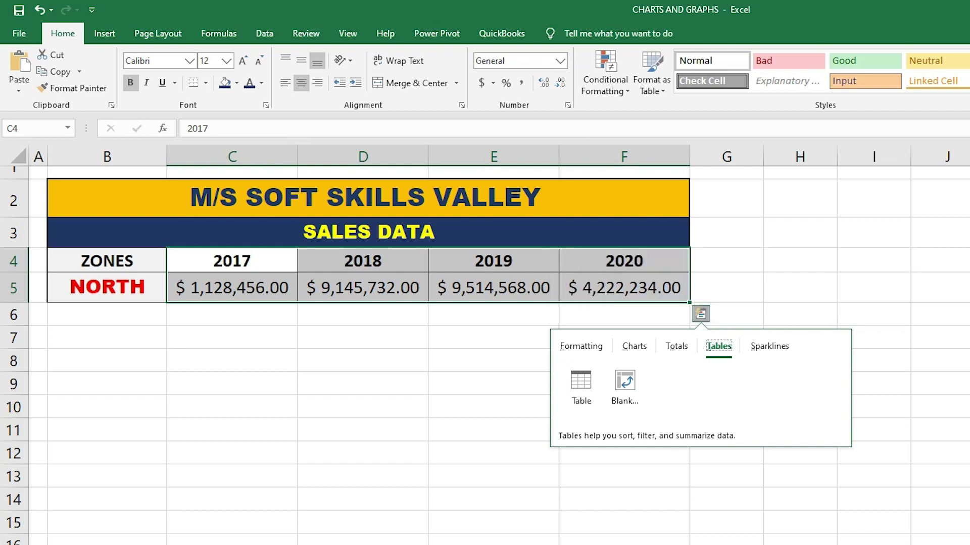
{"action": "key", "text": "Right"}
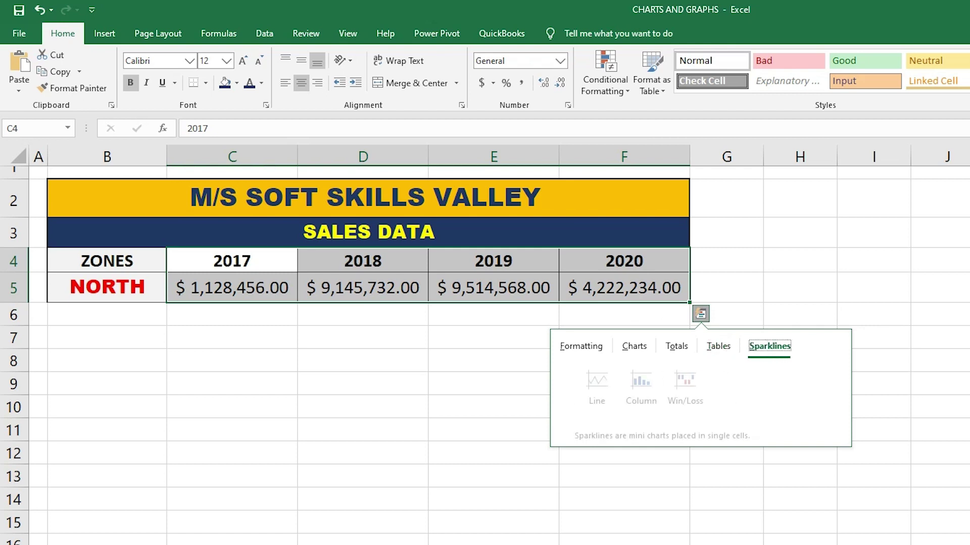
{"action": "key", "text": "Left"}
{"action": "key", "text": "Down"}
{"action": "key", "text": "Right"}
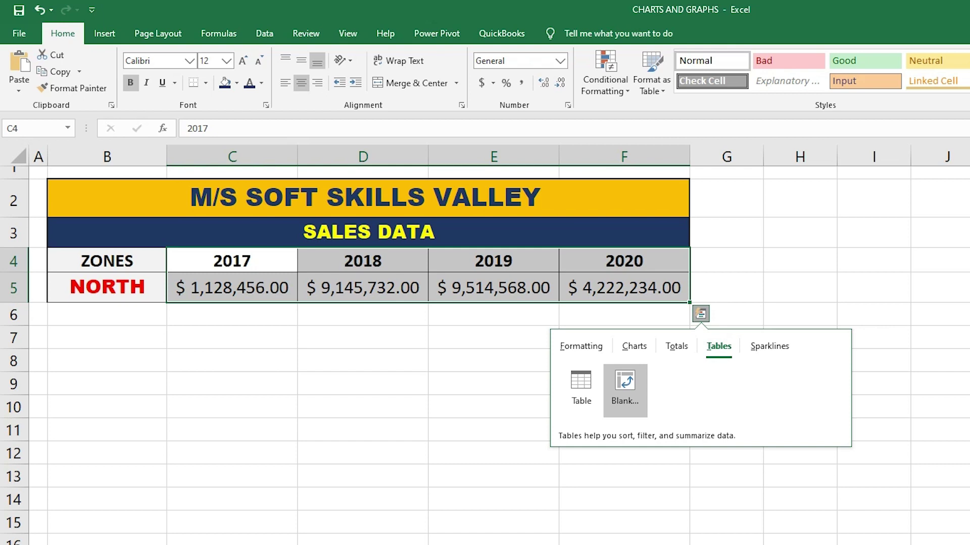
{"action": "key", "text": "shift+Tab"}
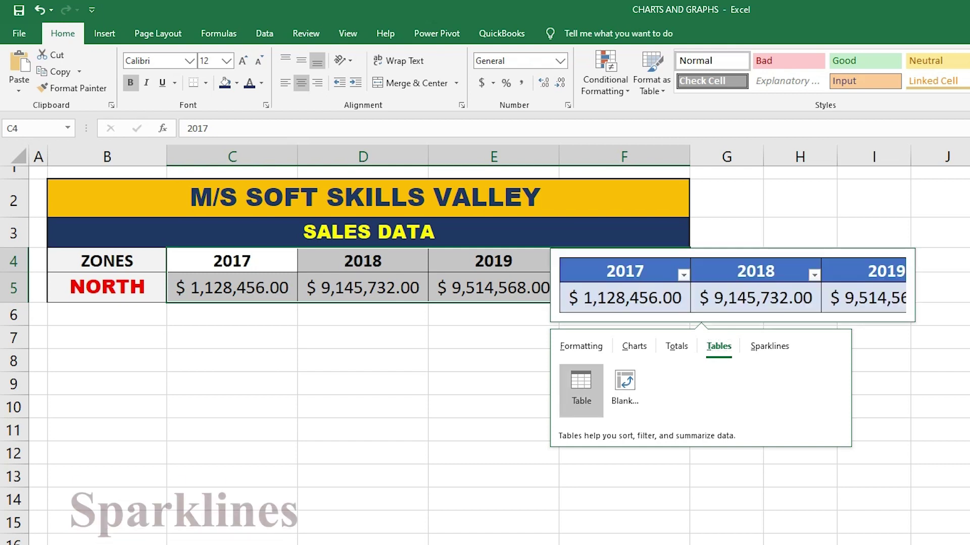
Show the Sparklines options, then close Quick Analysis without applying any sparklines.
{"action": "key", "text": "Right"}
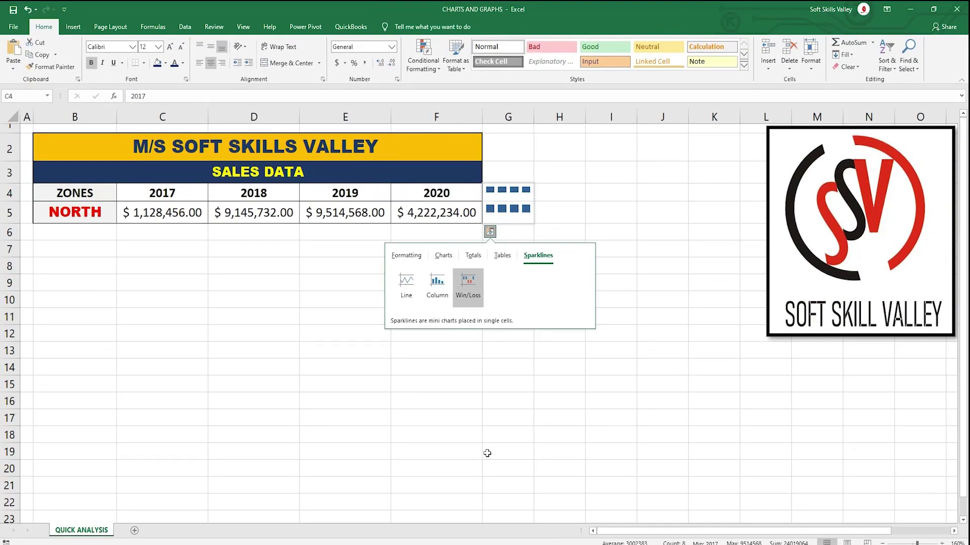
{"action": "key", "text": "Escape"}
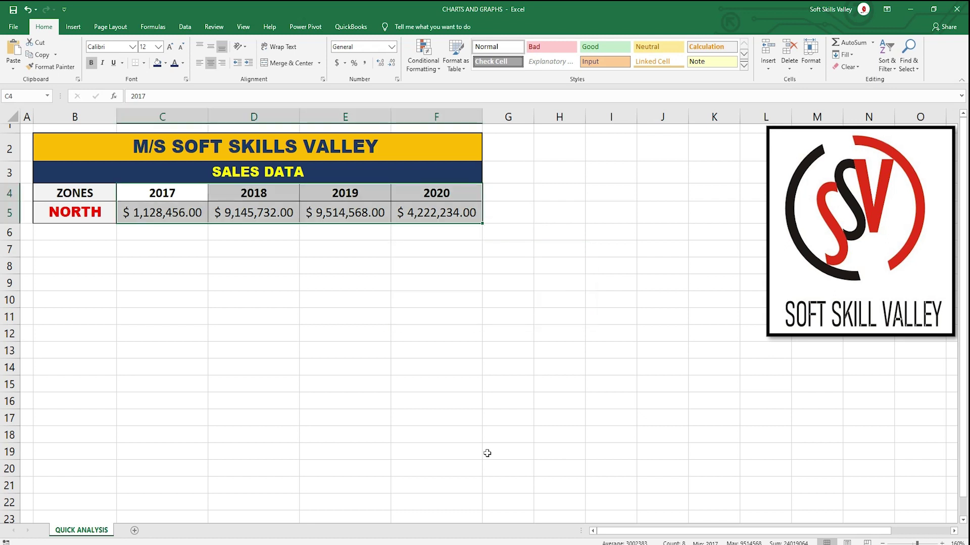